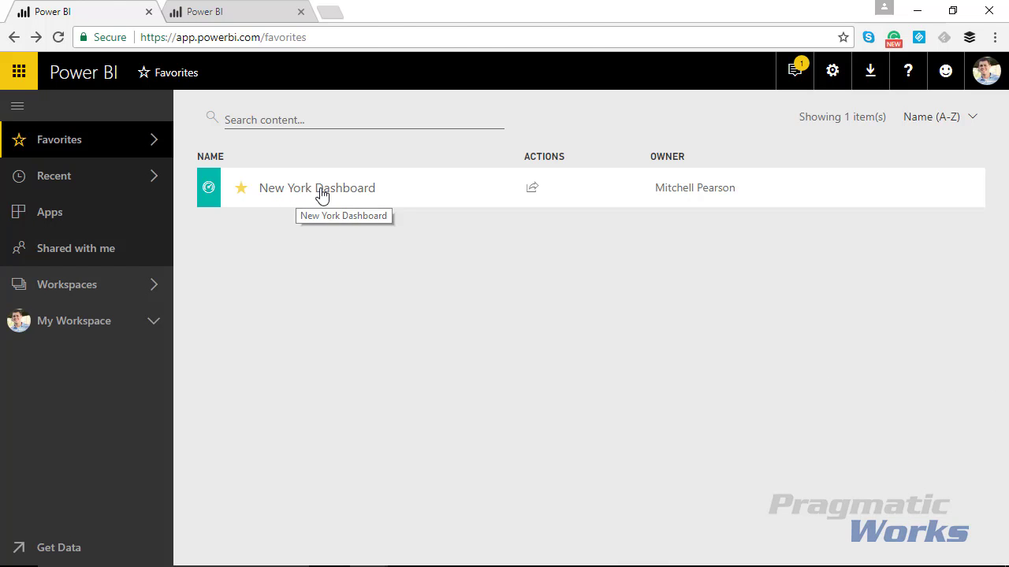
Open the New York Dashboard zoomed out, and confirm Total Sales opens the Module 04B report.
click(321, 195)
mouse_move(455, 241)
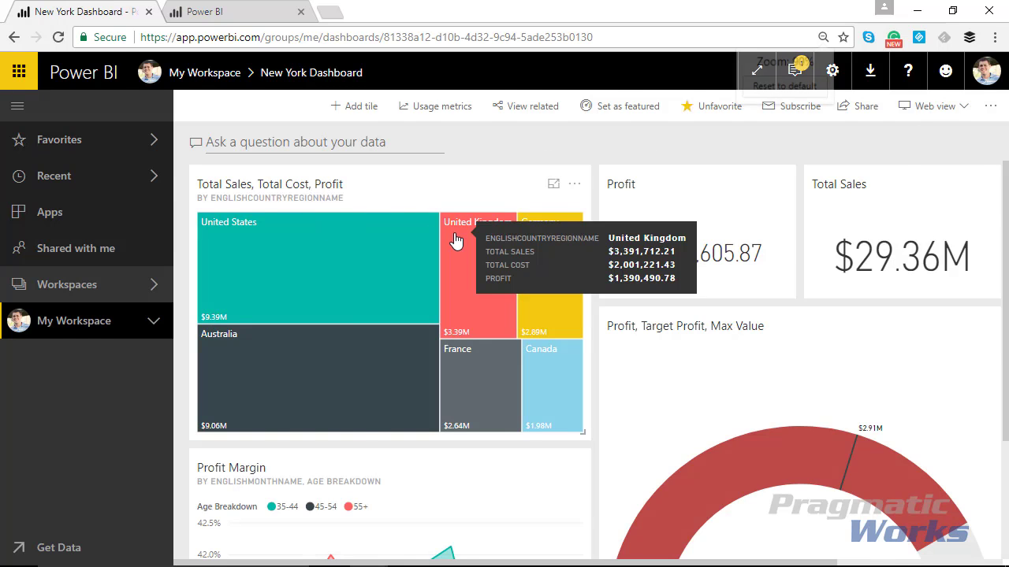
key(ctrl+minus)
key(ctrl+minus)
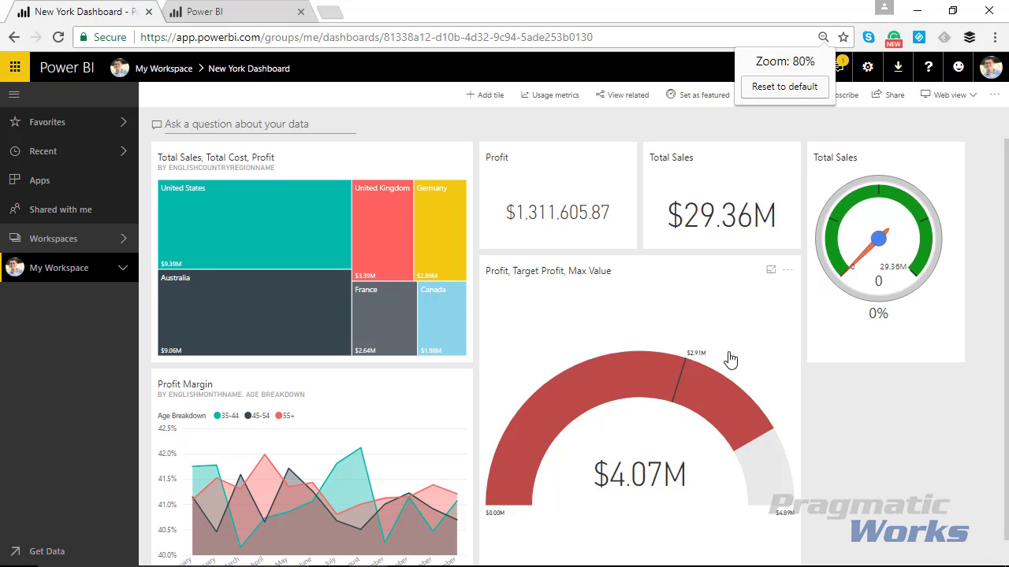
mouse_move(456, 269)
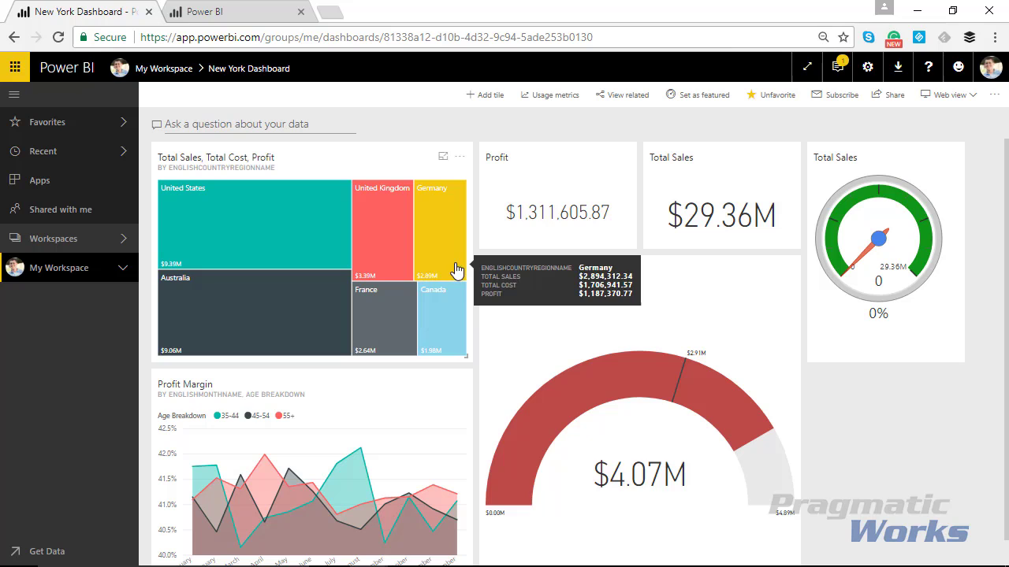
click(691, 222)
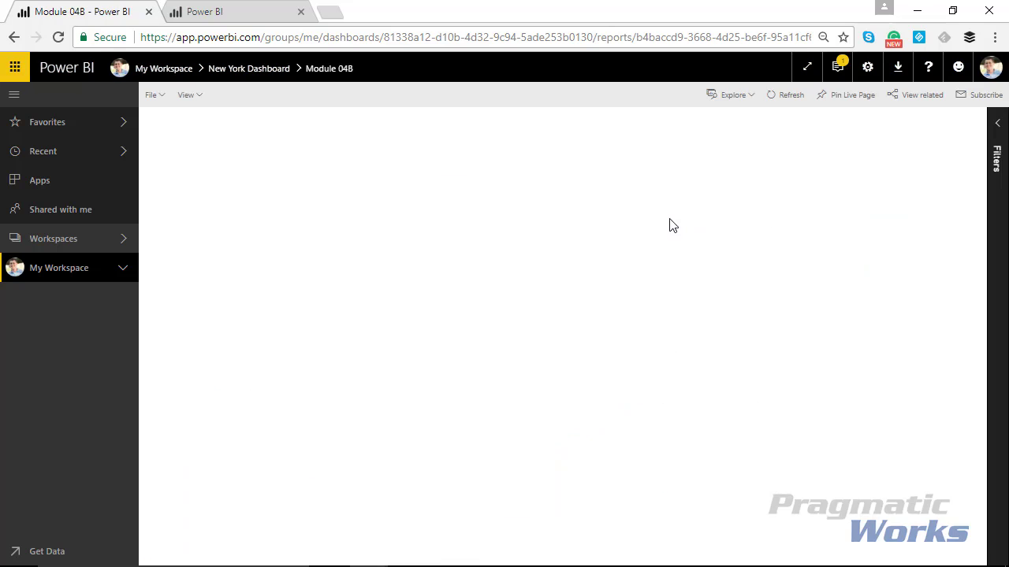
click(13, 37)
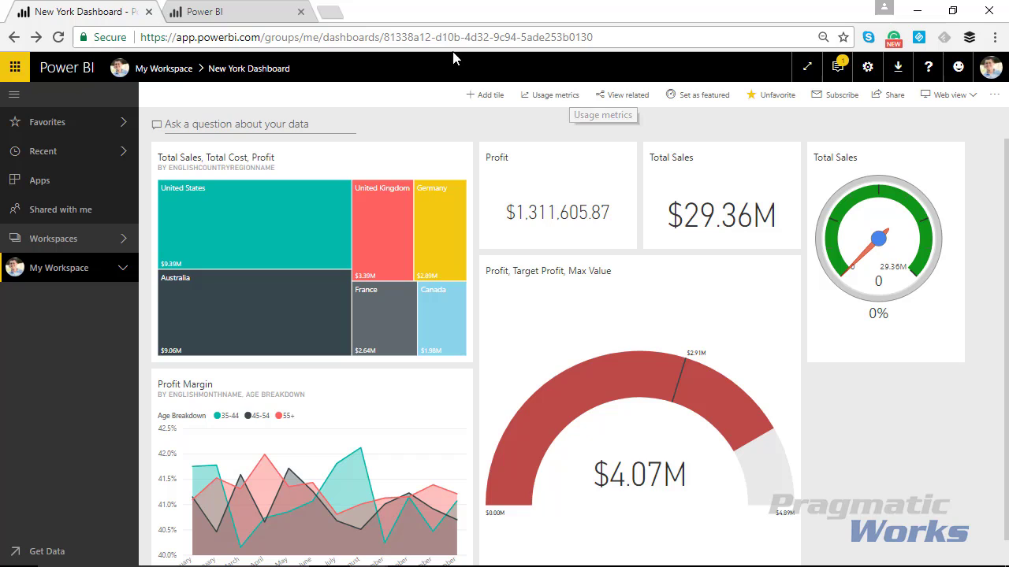
Copy the dashboard's own web address and bring up the Total Sales tile's options.
click(620, 34)
key(ctrl+c)
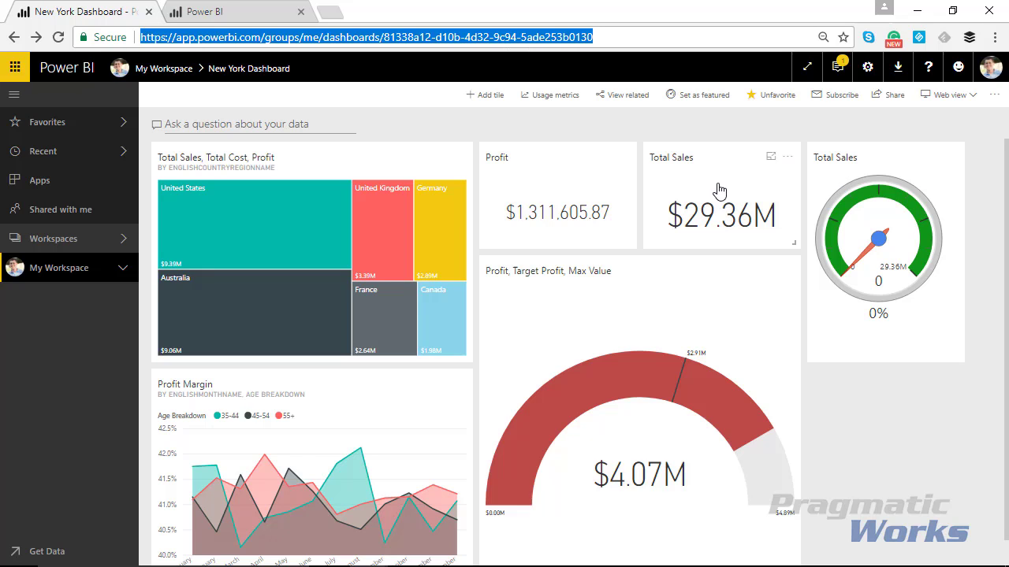
click(787, 157)
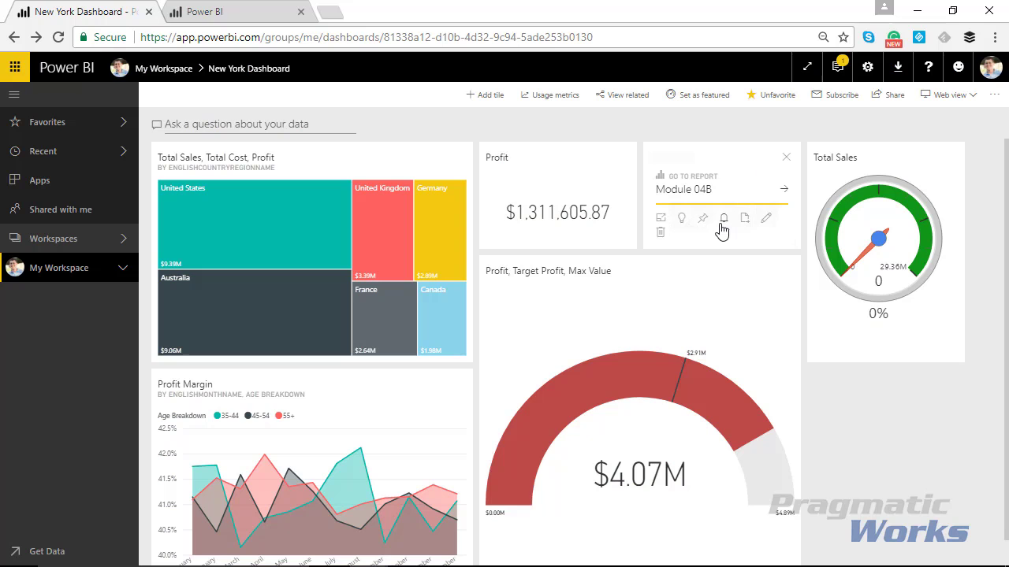
Enable a custom link on Total Sales to a workspace dashboard, leaving Arizona 2 chosen.
click(766, 228)
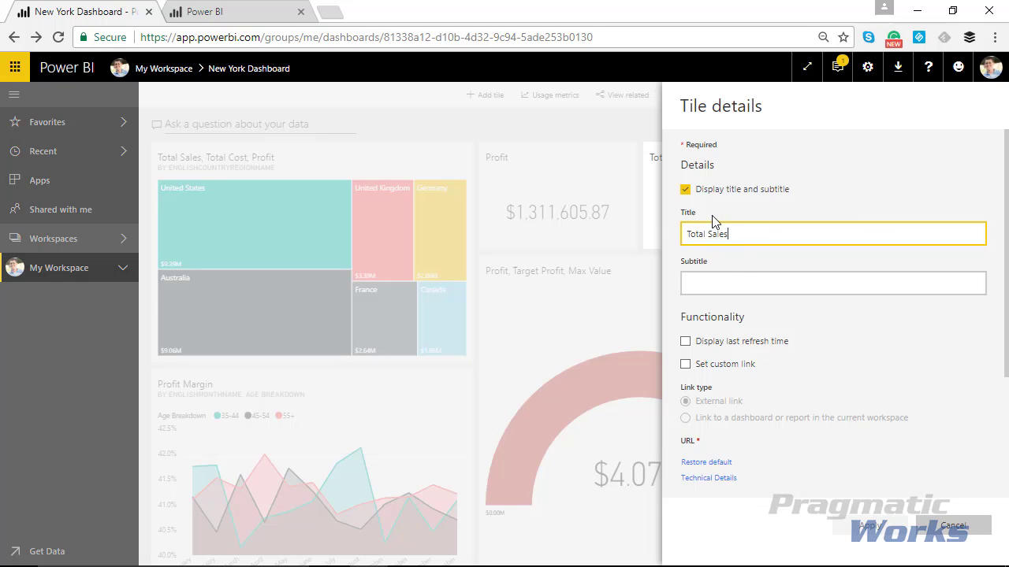
scroll(743, 276, down, 1)
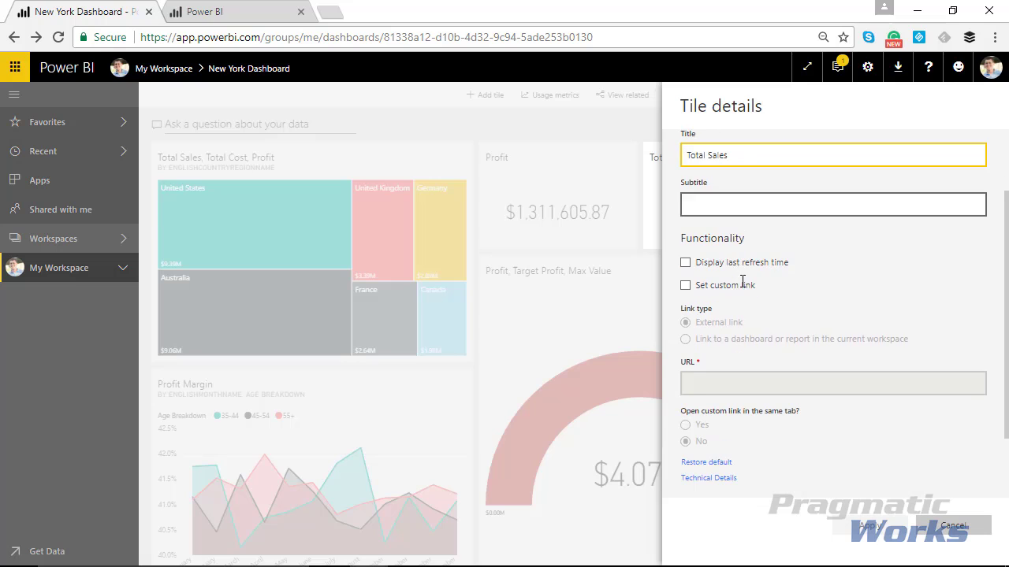
click(685, 287)
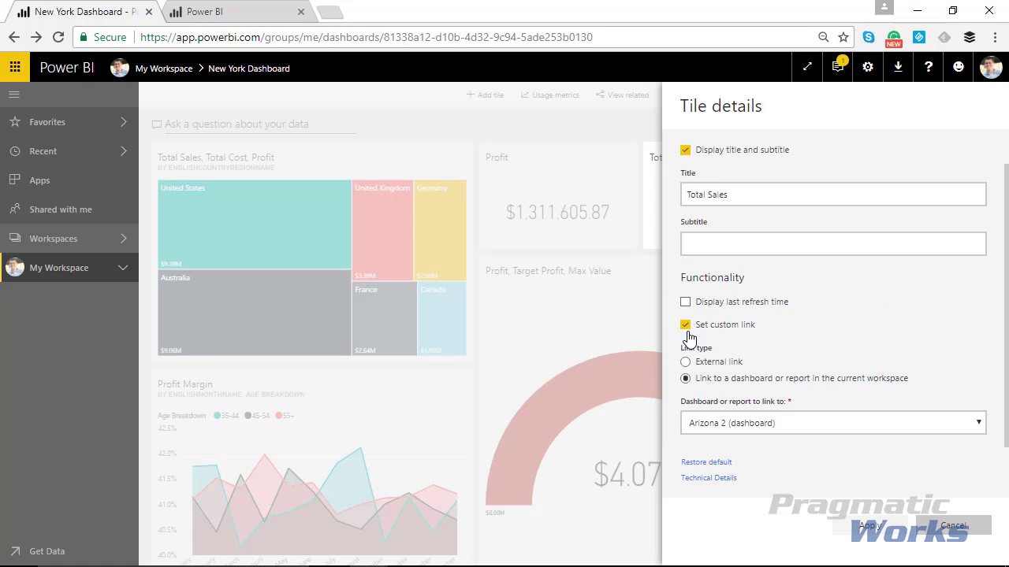
click(686, 329)
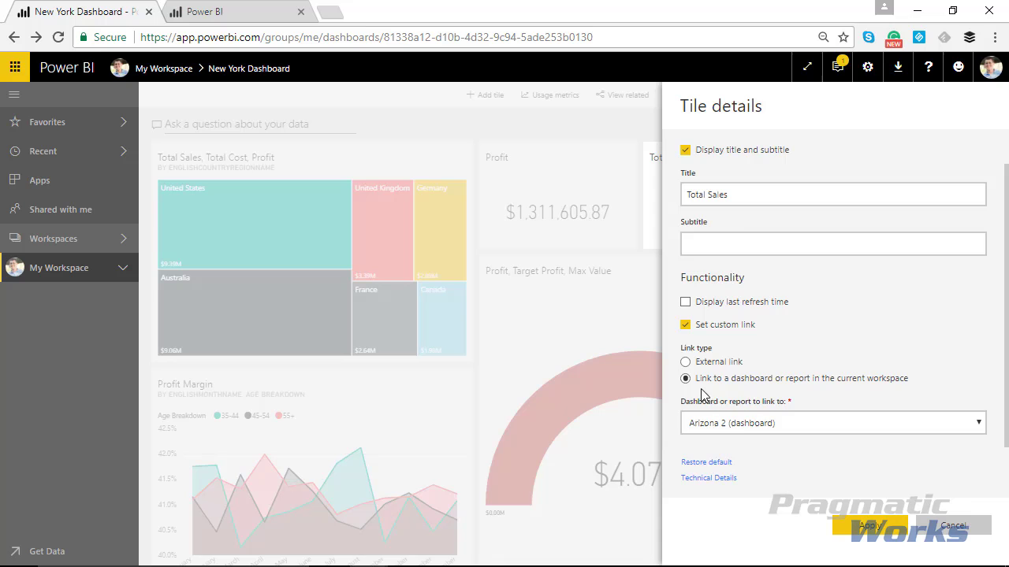
click(744, 426)
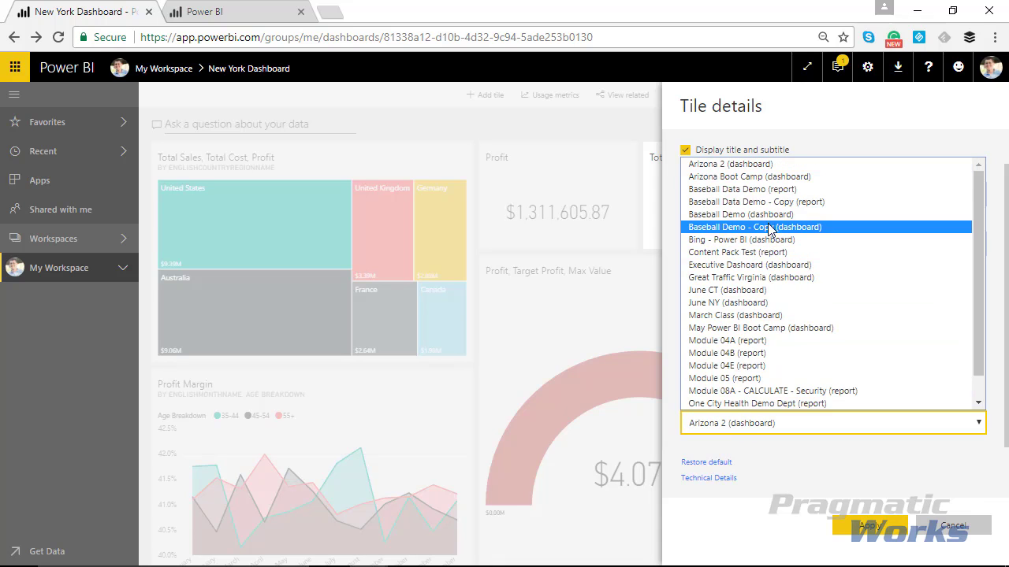
scroll(788, 285, down, 1)
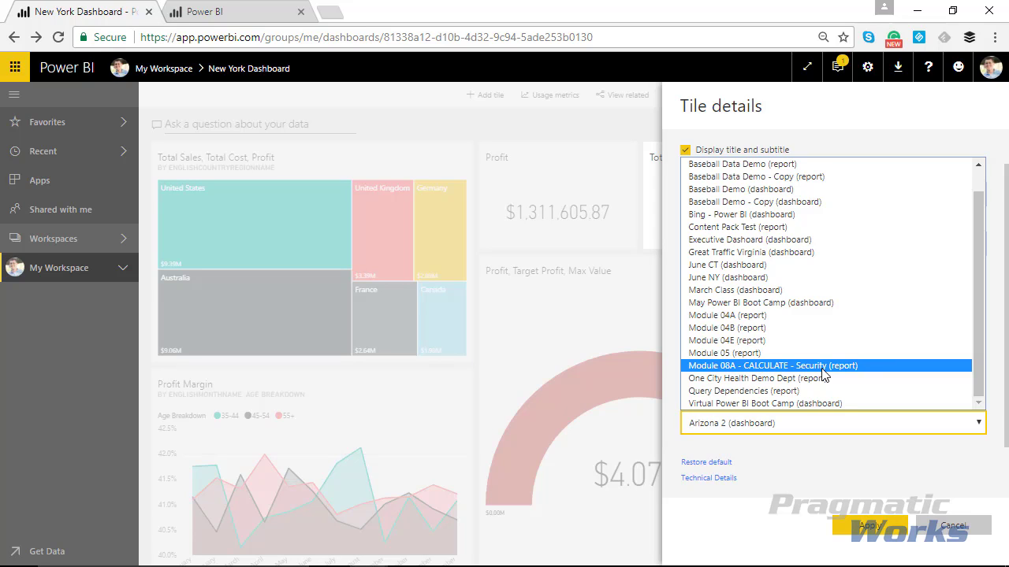
click(992, 177)
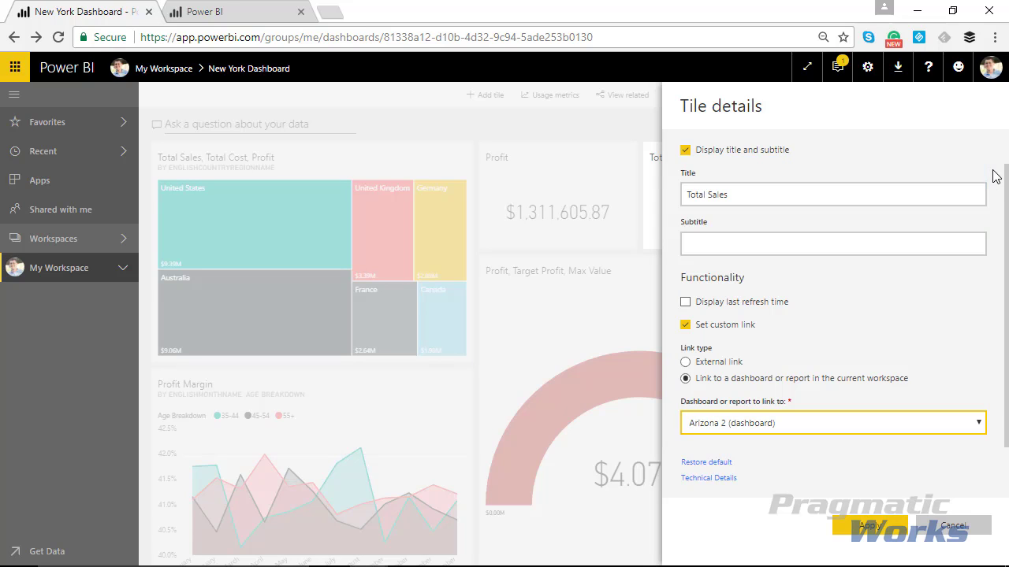
Make it an external link to the pasted dashboard URL, opening in the same tab.
click(694, 362)
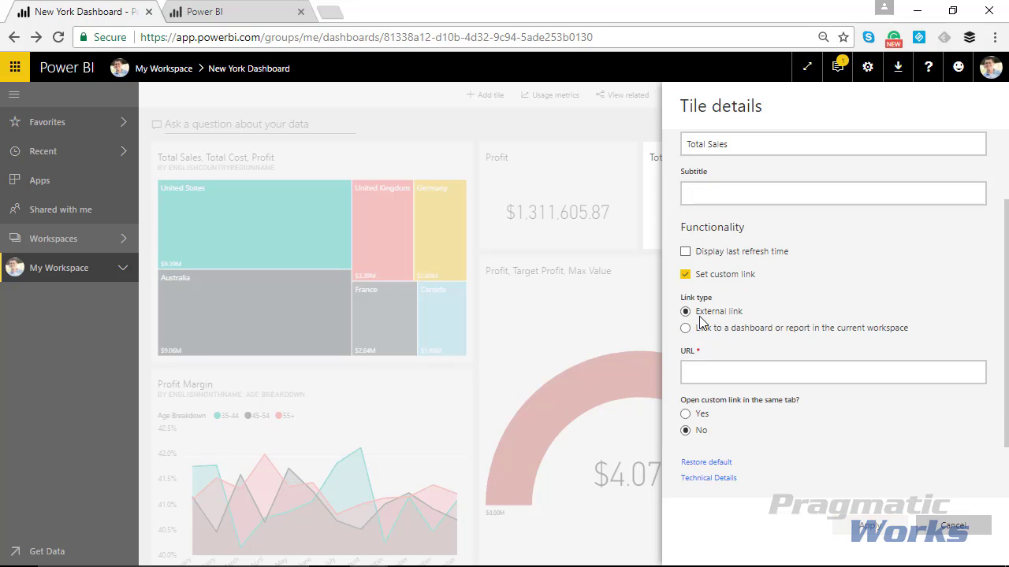
click(712, 372)
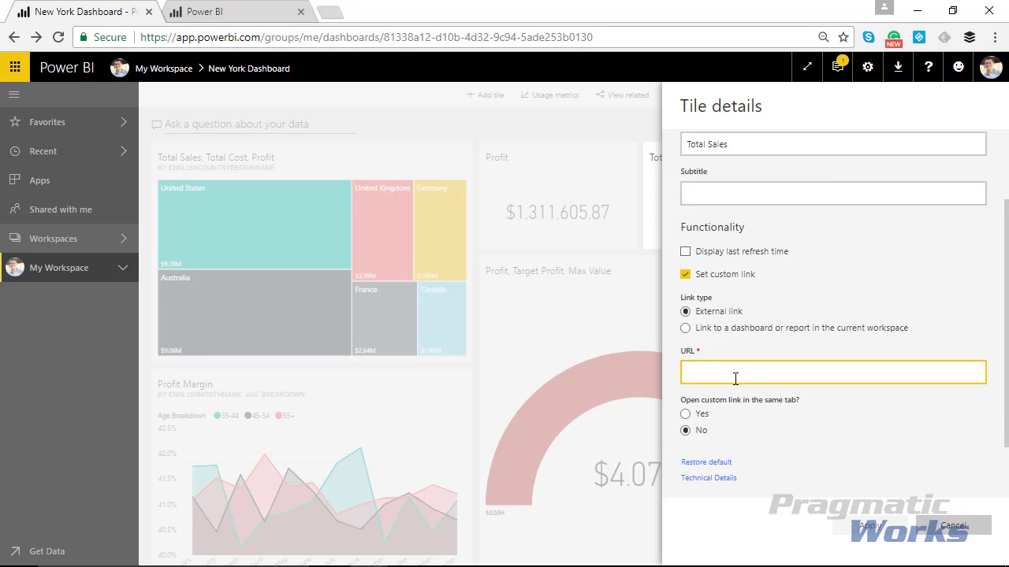
key(ctrl+v)
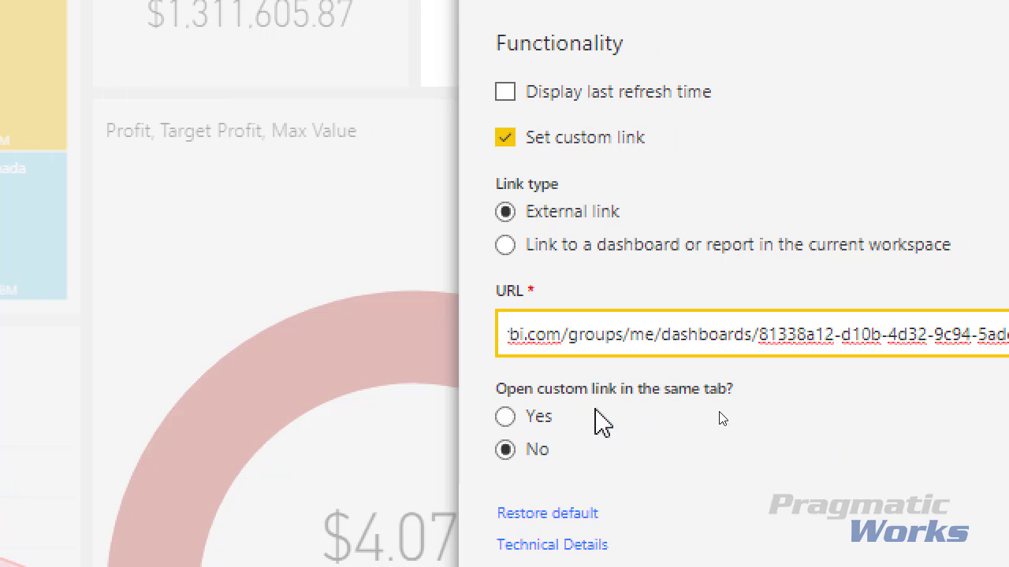
click(507, 418)
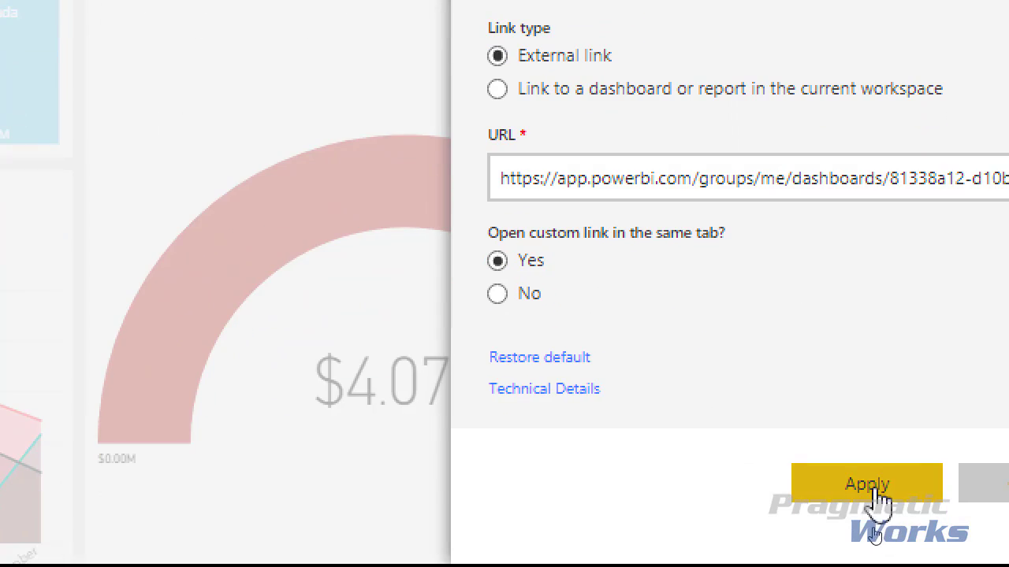
Apply the custom link, dismiss the notice, and test that Total Sales reloads the New York Dashboard.
click(870, 486)
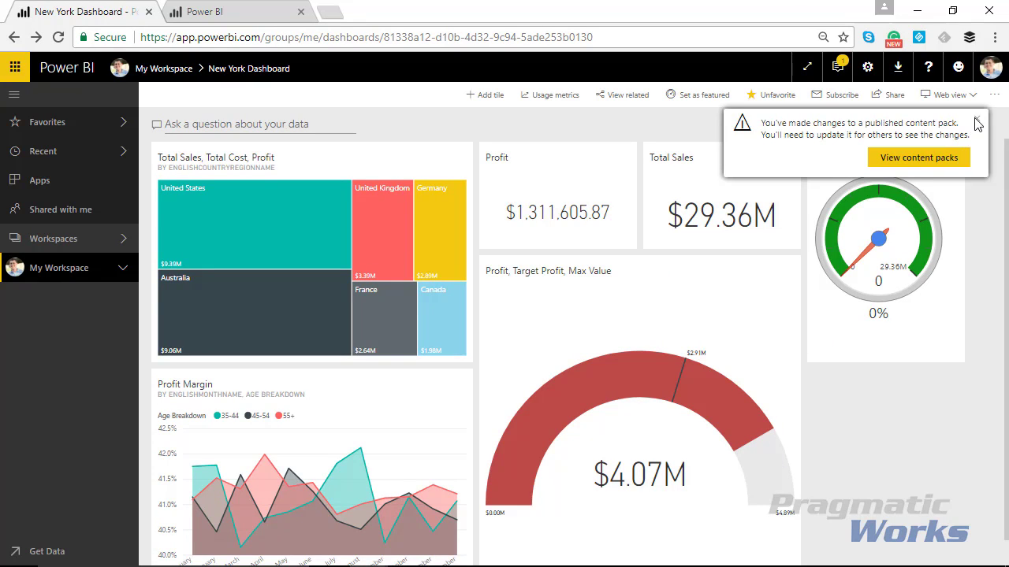
click(977, 123)
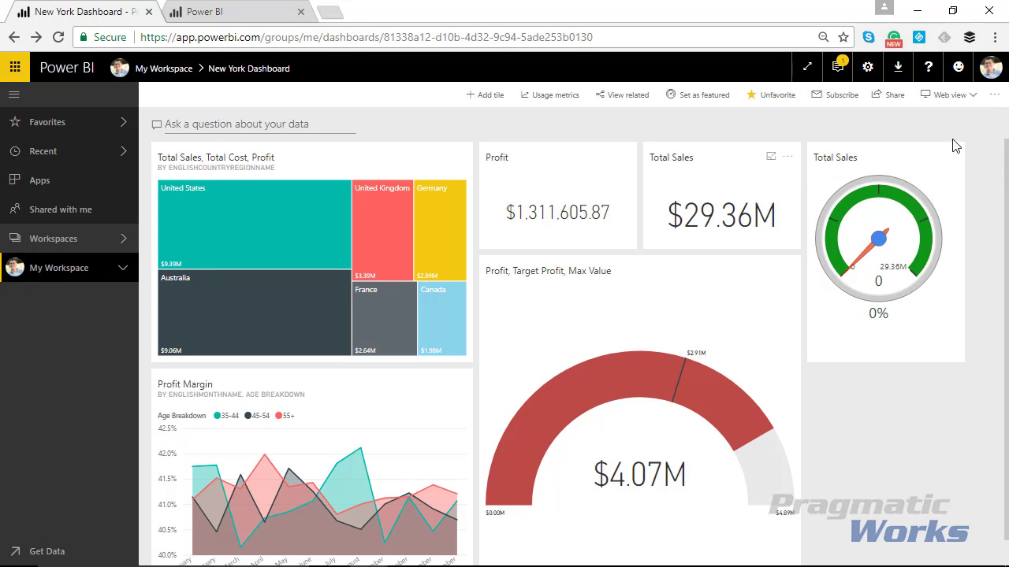
click(710, 217)
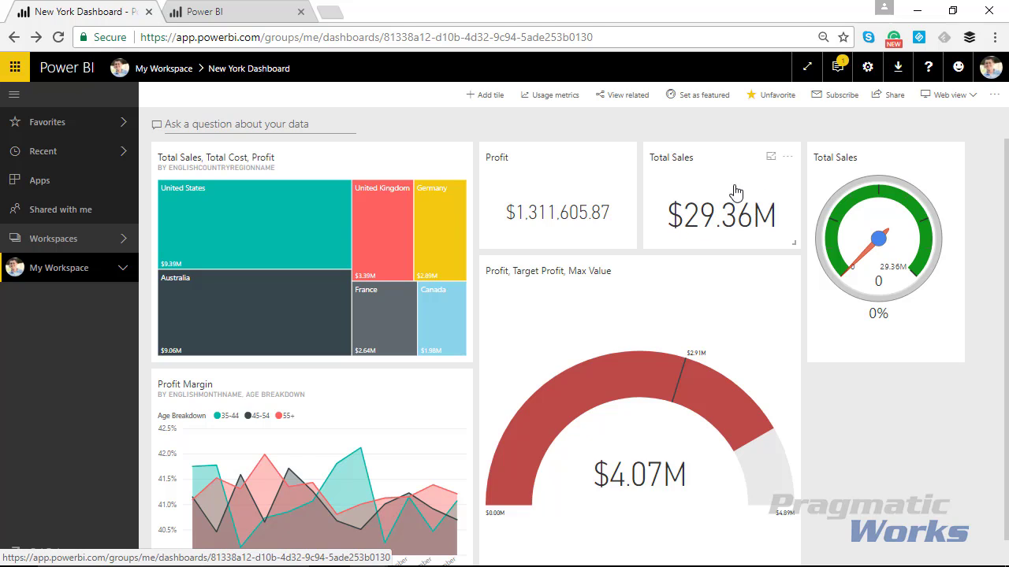
Append '#' to the end of the Total Sales tile's external link address.
click(788, 161)
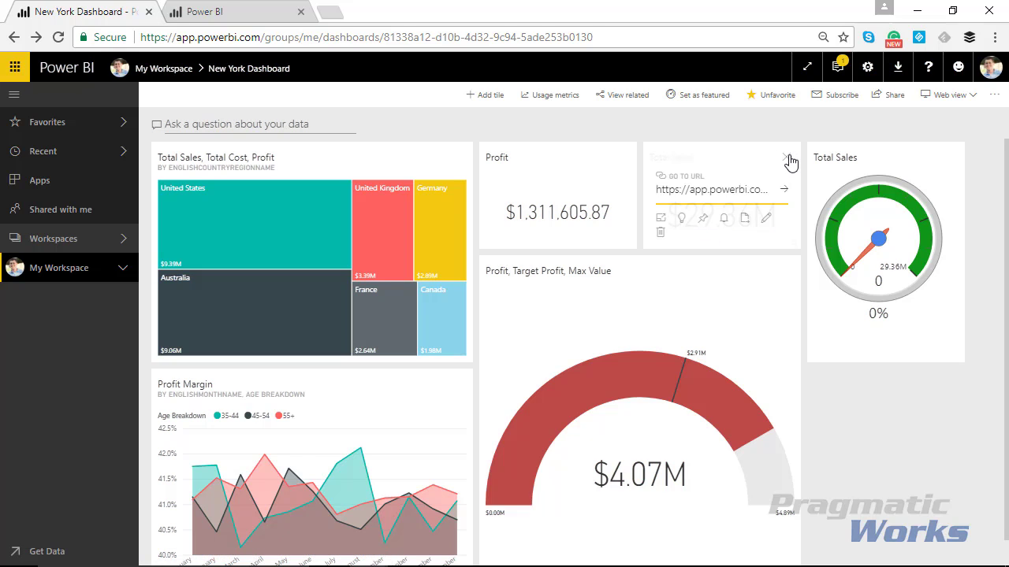
click(766, 221)
scroll(804, 348, down, 1)
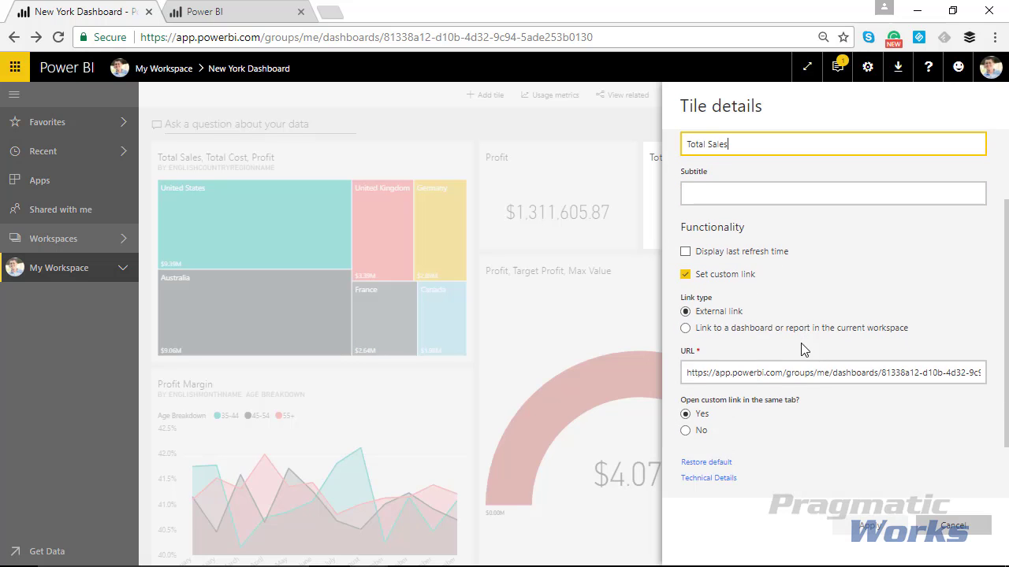
click(773, 370)
drag(739, 378, 984, 376)
click(983, 375)
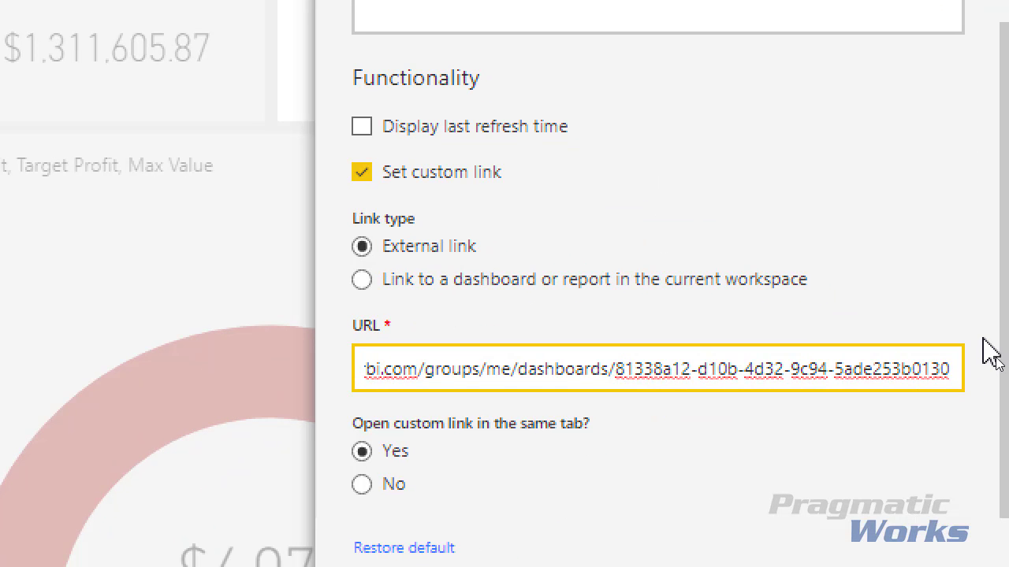
text(#)
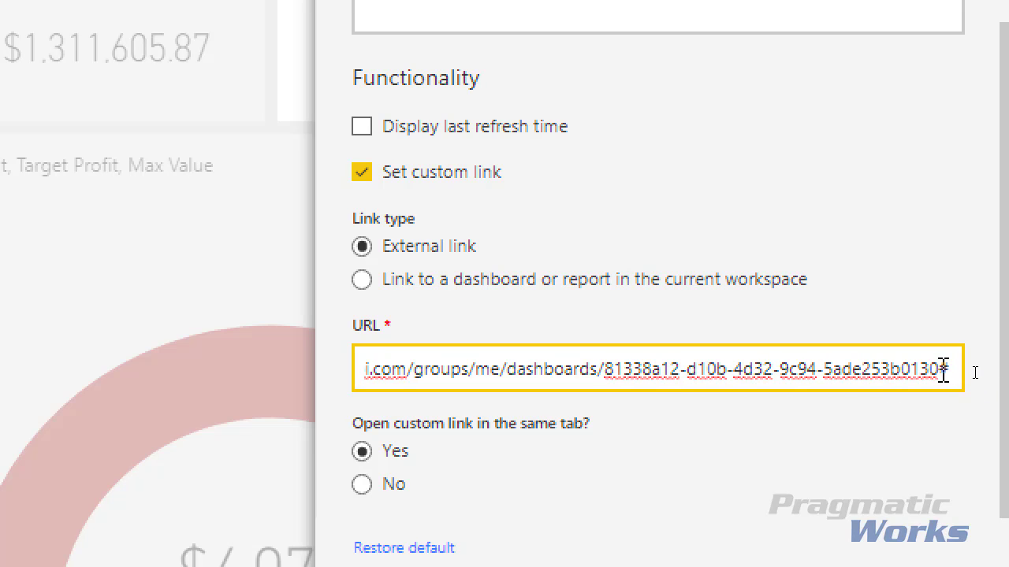
drag(941, 369, 952, 365)
click(719, 371)
scroll(426, 488, down, 3)
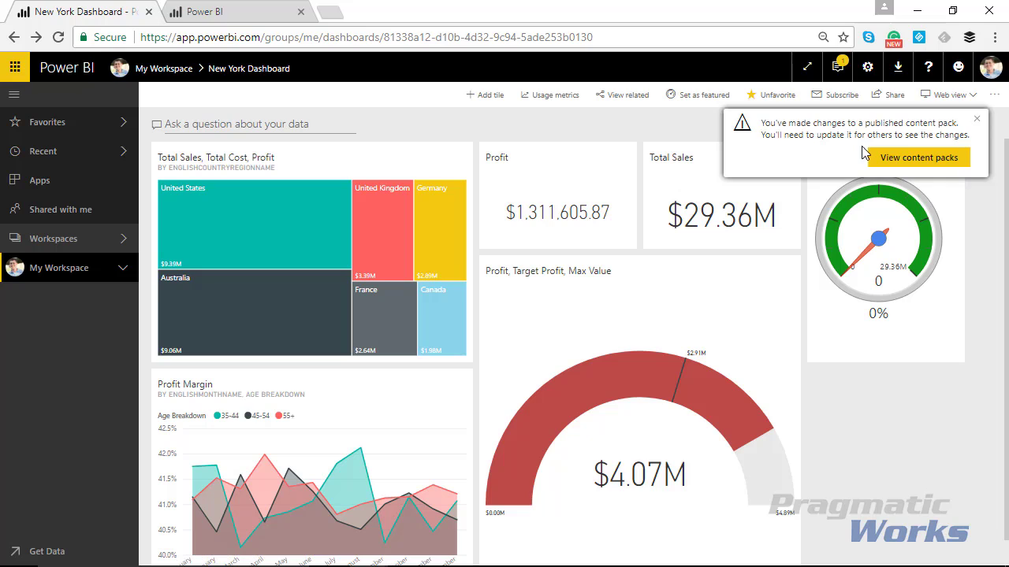
Dismiss the content-pack notice and confirm Total Sales stays on the dashboard at its '#' address.
click(976, 119)
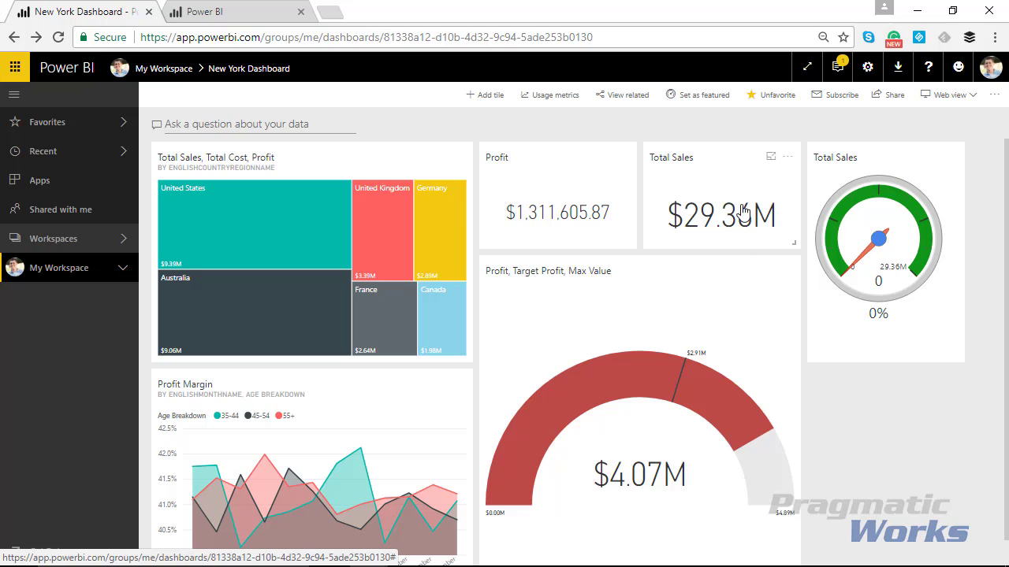
click(717, 213)
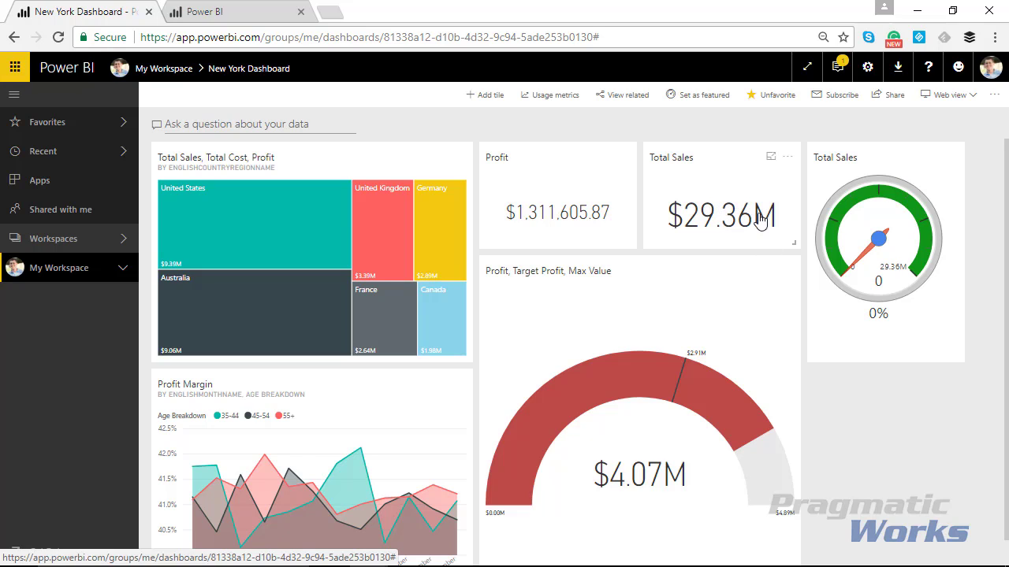